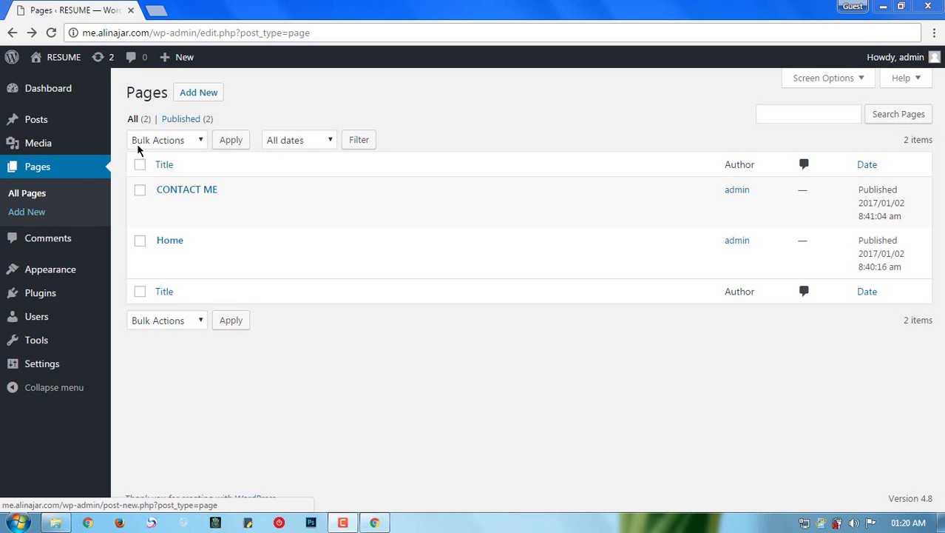
Examine the Bulk Actions choices, date filter and Screen Options of the Pages list.
mouse_move(185, 61)
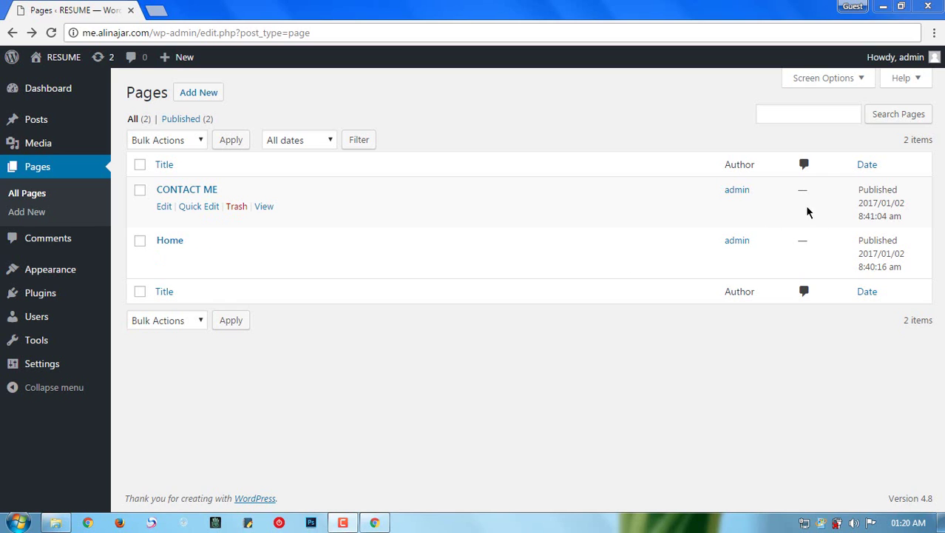
left_click(187, 141)
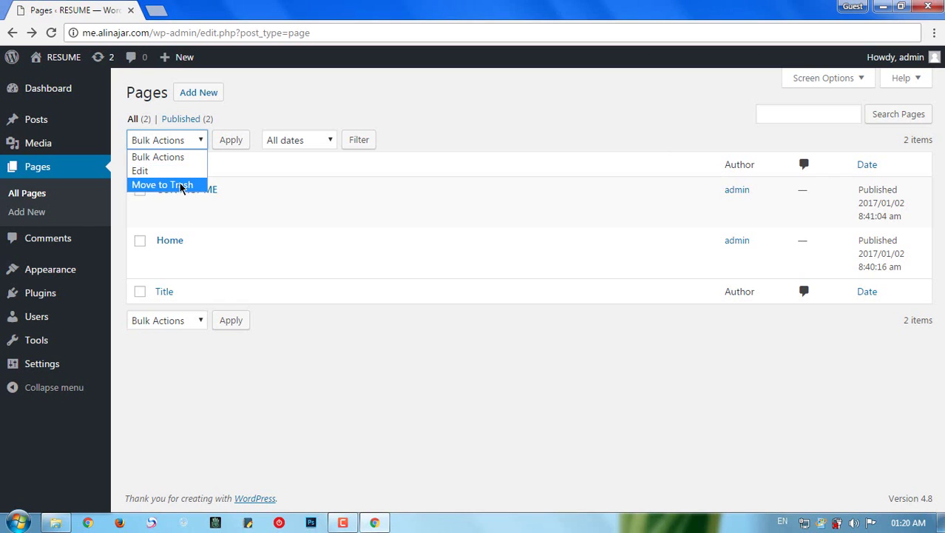
left_click(302, 111)
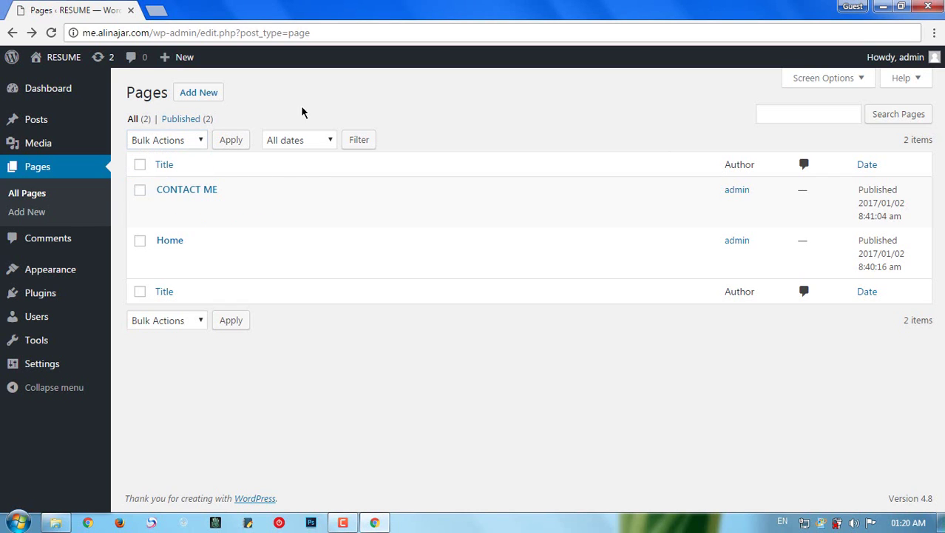
left_click(318, 144)
left_click(350, 119)
left_click(819, 86)
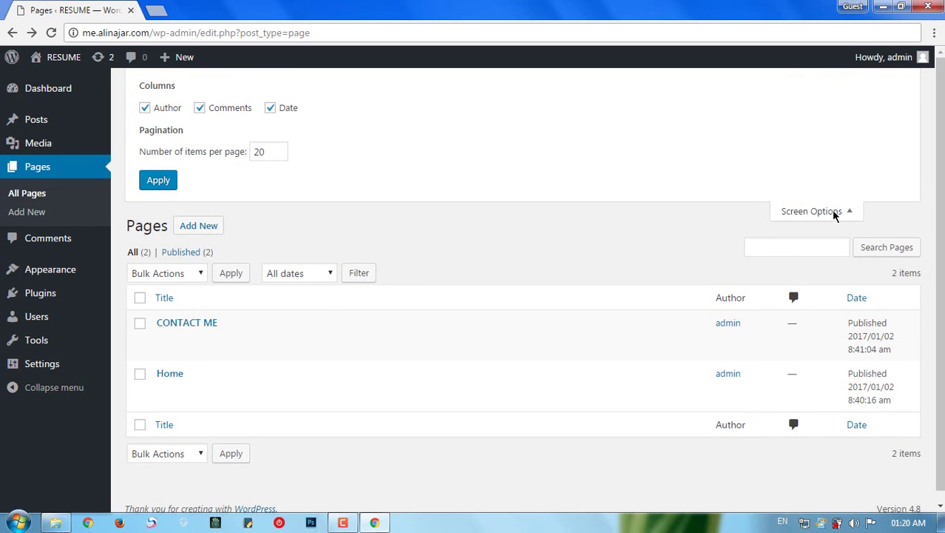
left_click(811, 211)
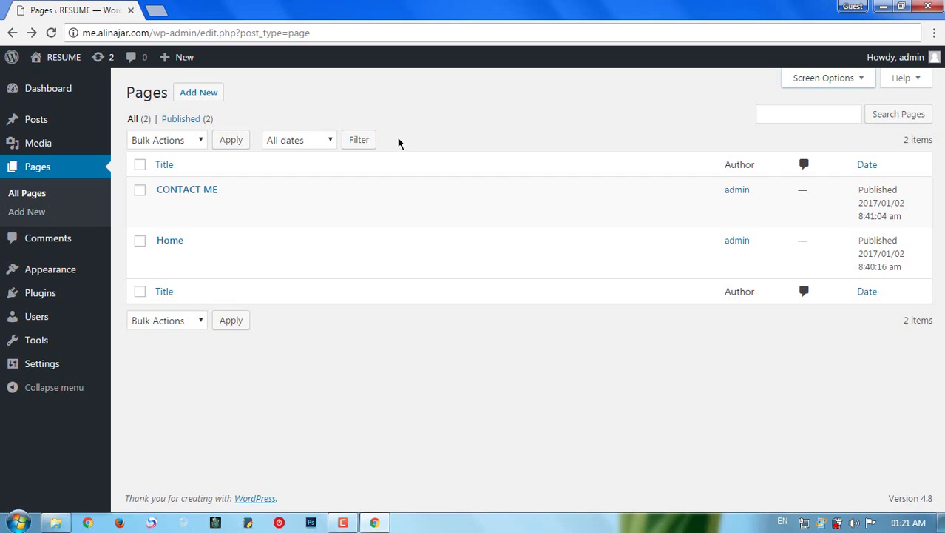
Open the editor for a new page and try to expand its Page Attributes box.
left_click(213, 100)
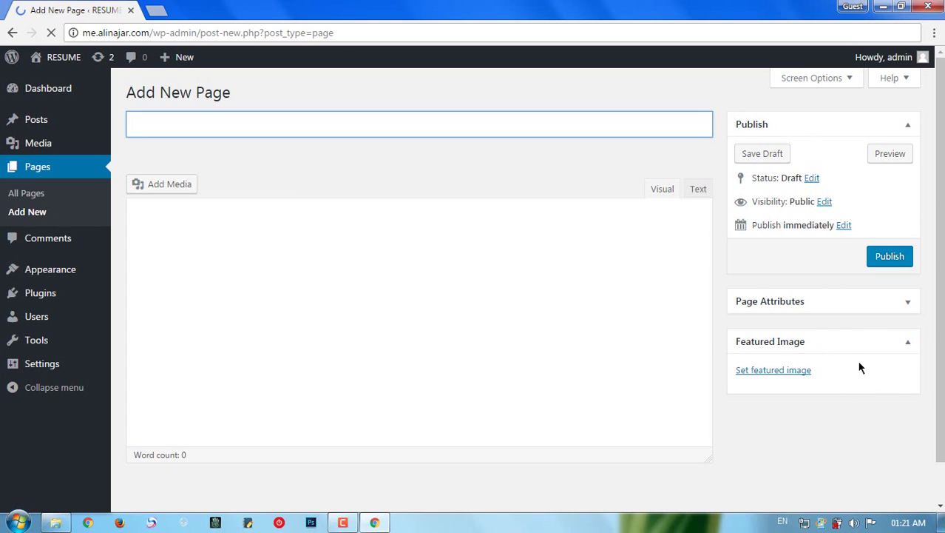
left_click_drag(937, 255, 941, 307)
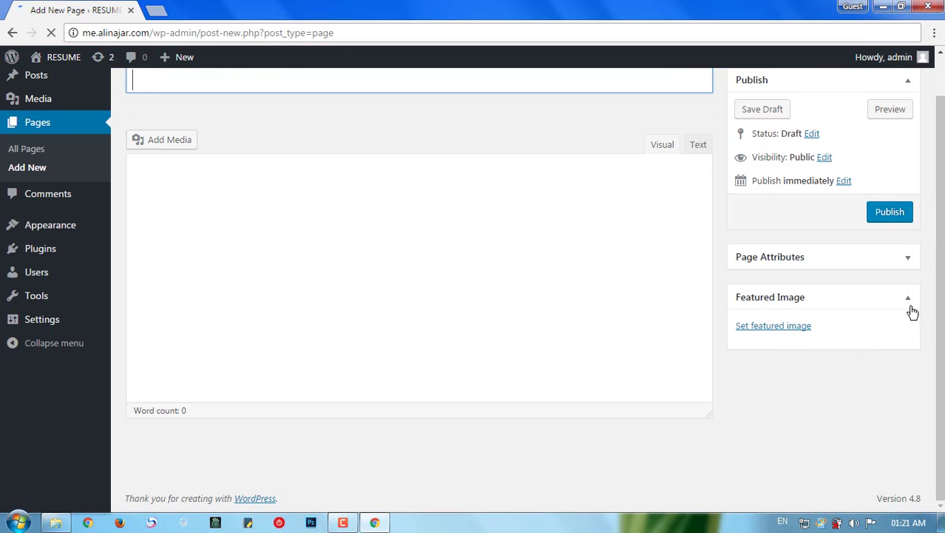
left_click(908, 260)
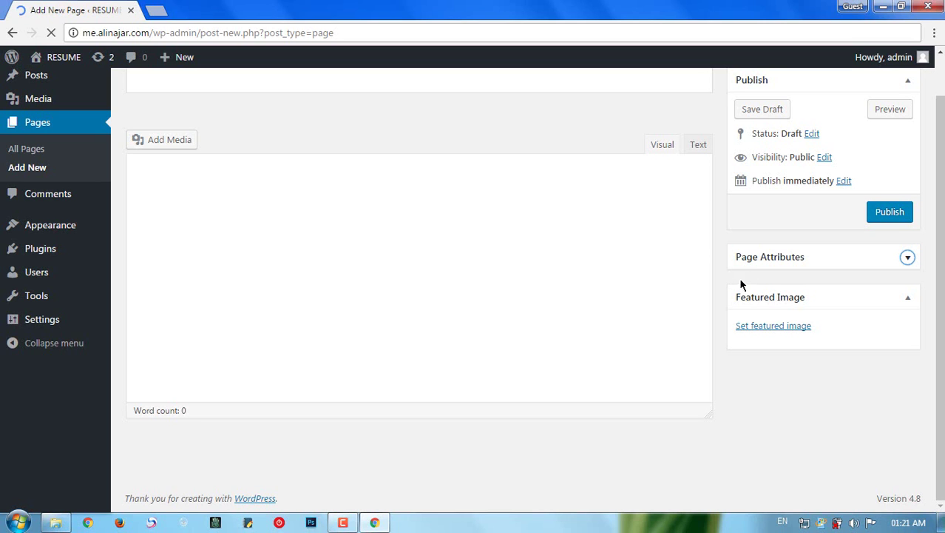
scroll(874, 247, "up", 1)
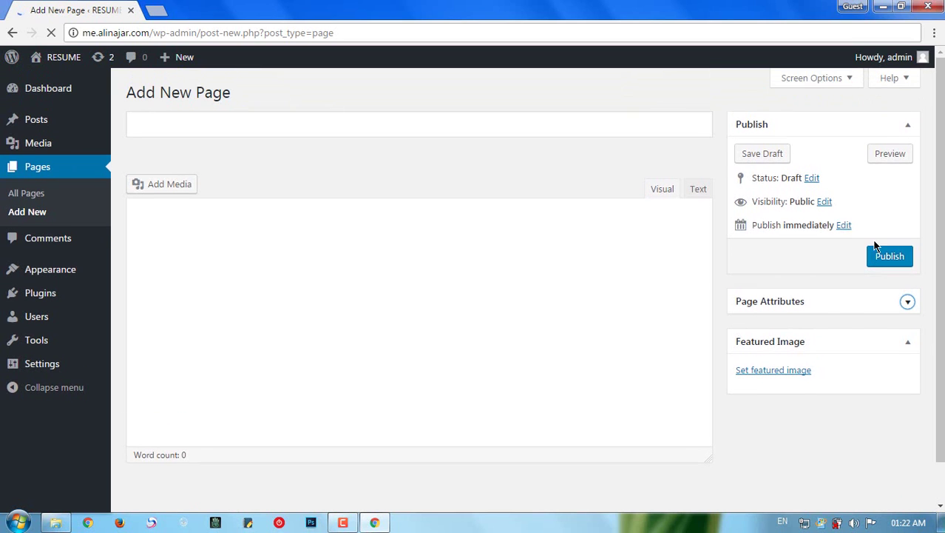
scroll(855, 307, "down", 1)
scroll(836, 118, "up", 1)
Reload the new page editor so that its formatting tools load completely.
right_click(548, 152)
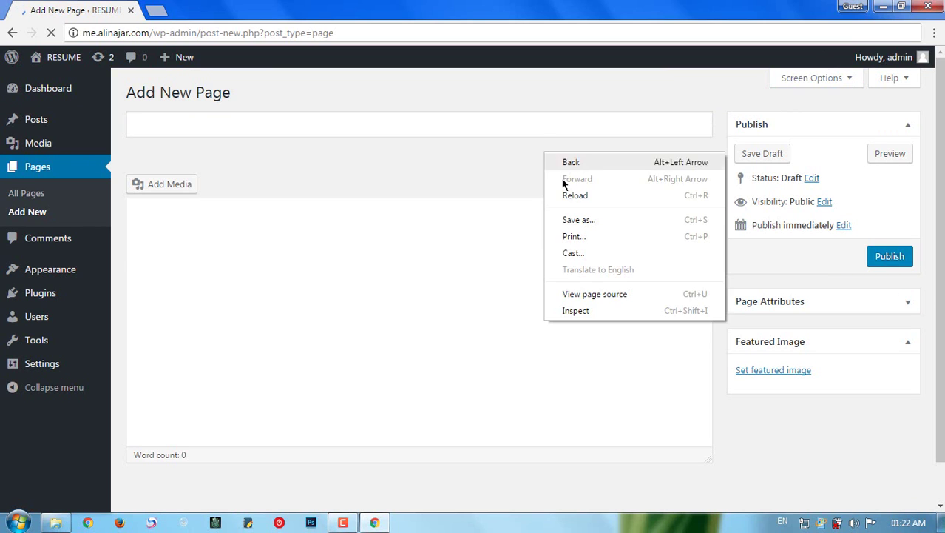
left_click(576, 195)
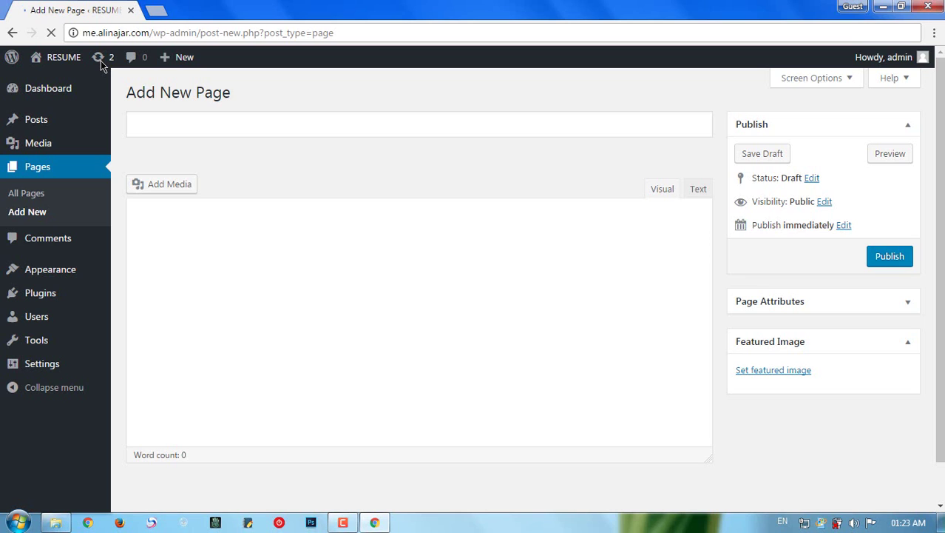
right_click(344, 173)
left_click(375, 218)
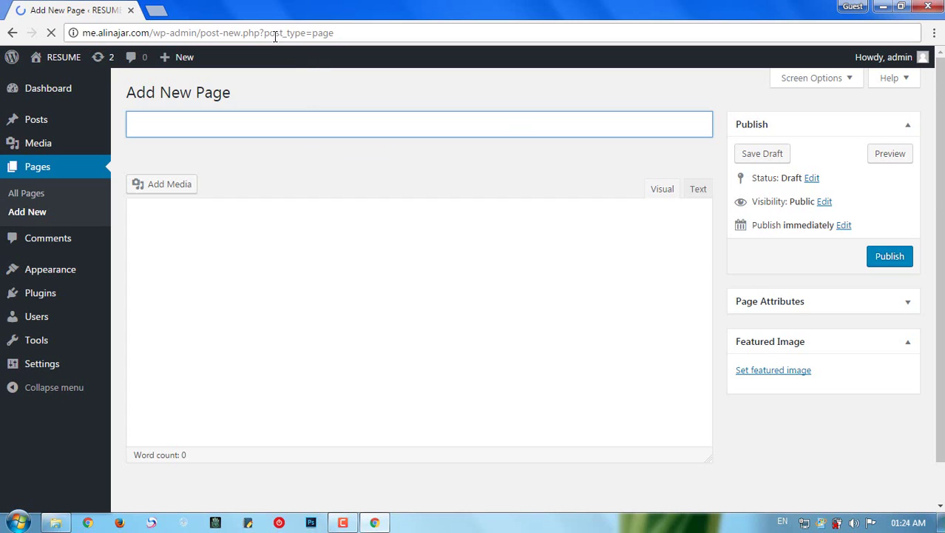
left_click_drag(266, 33, 316, 34)
left_click(335, 34)
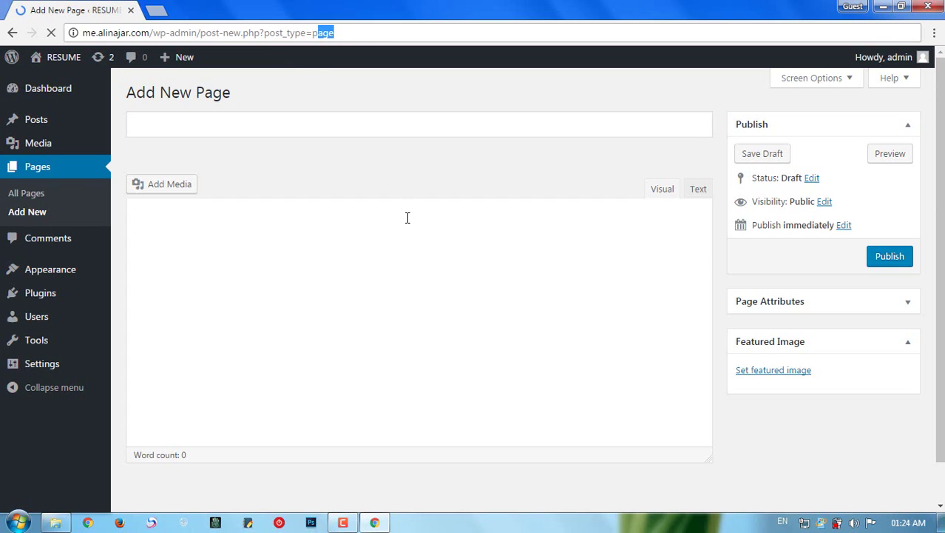
left_click(364, 29)
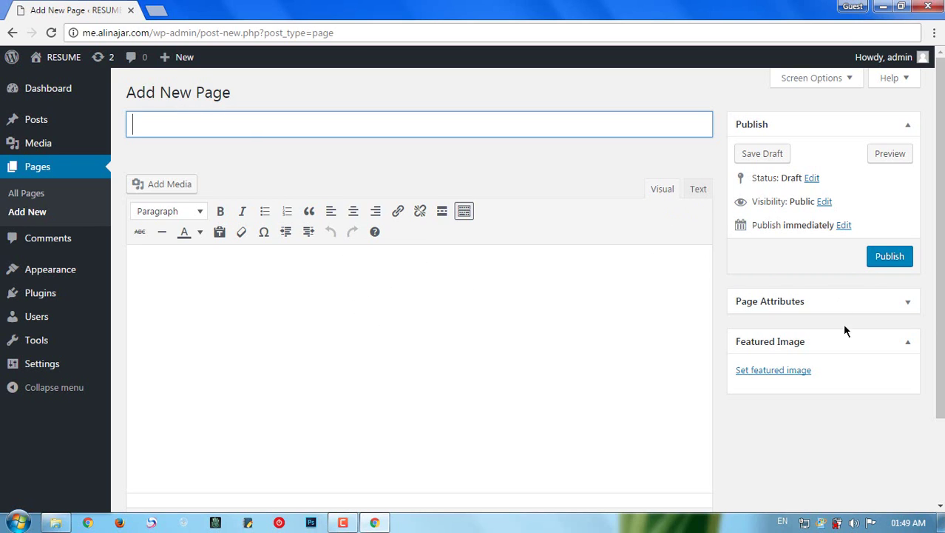
Examine the boxes, layout and additional settings in the page editor's Screen Options.
left_click(819, 82)
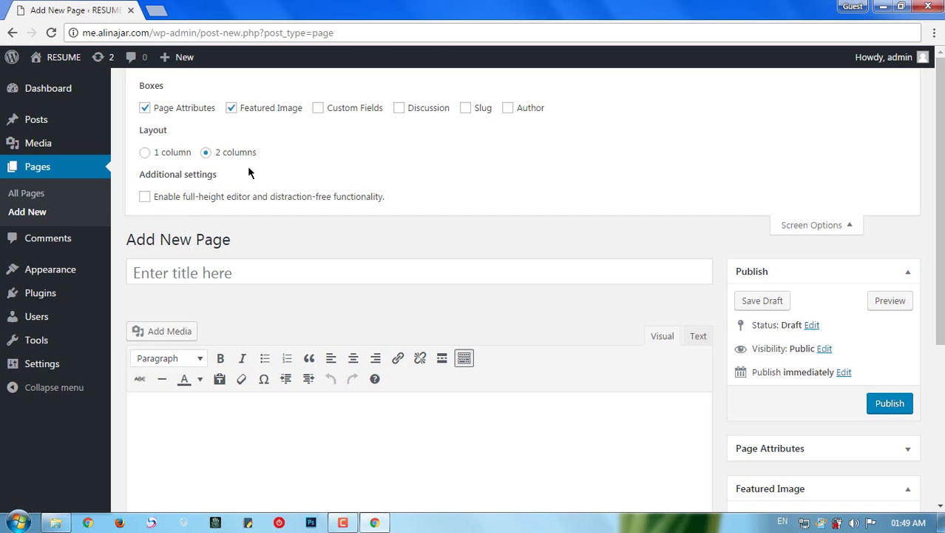
left_click(798, 227)
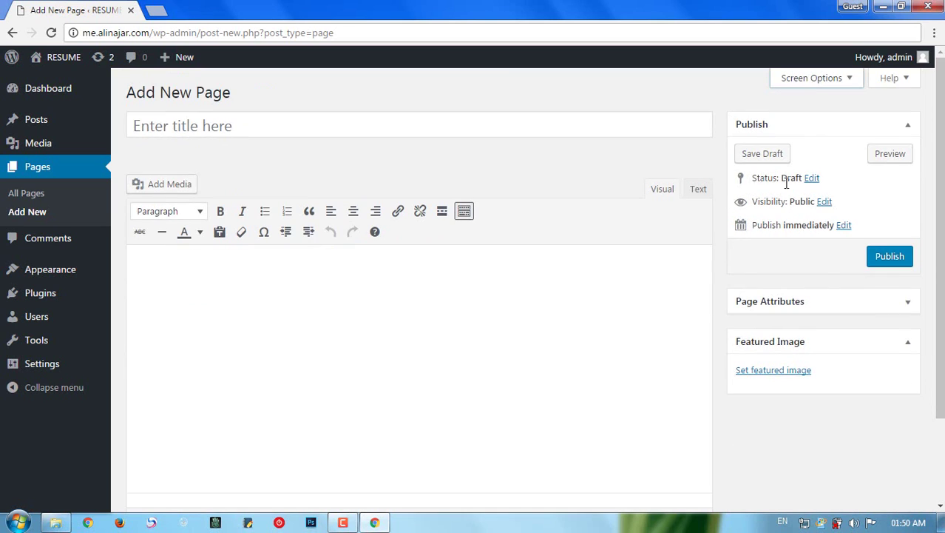
Expand Page Attributes and review the Parent, Template and Order settings, dismissing the Windows performance prompt by keeping the current color scheme.
left_click(906, 301)
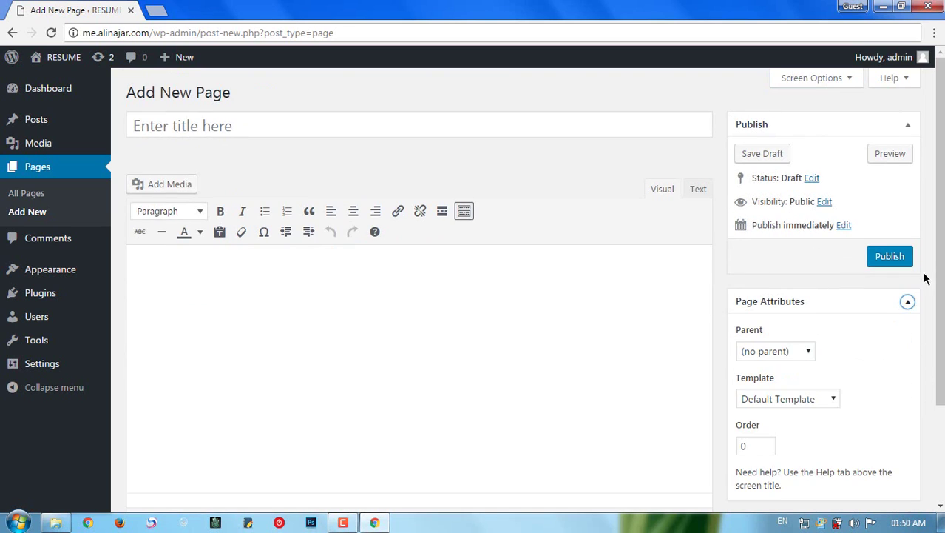
left_click_drag(940, 266, 943, 324)
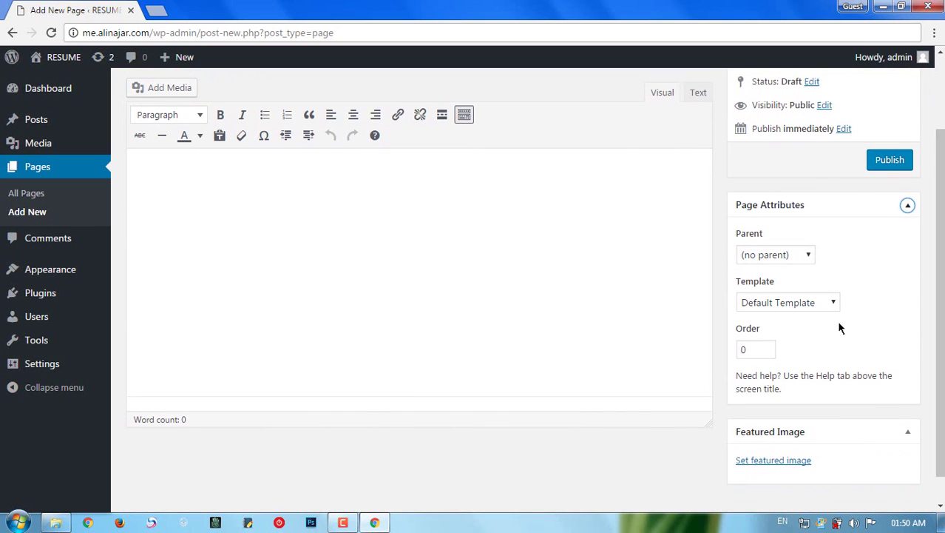
left_click(774, 256)
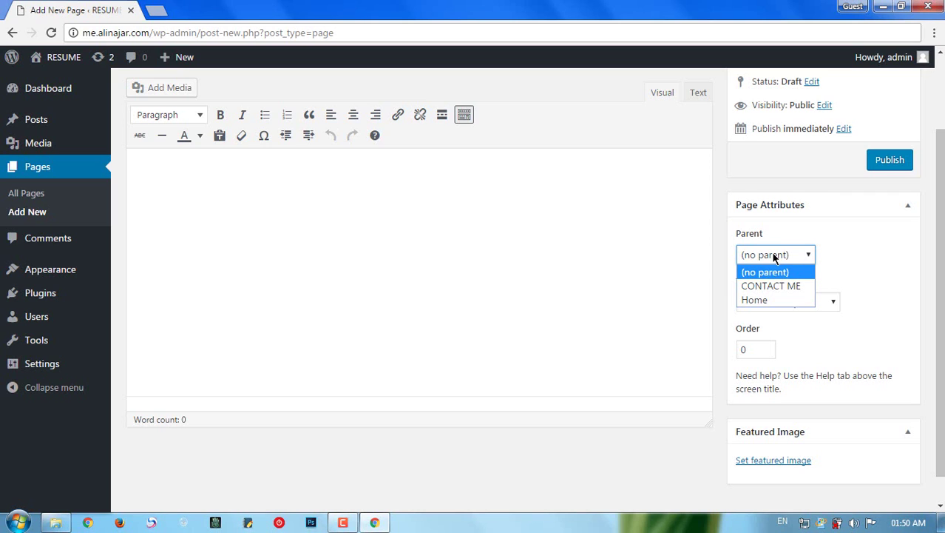
left_click(776, 256)
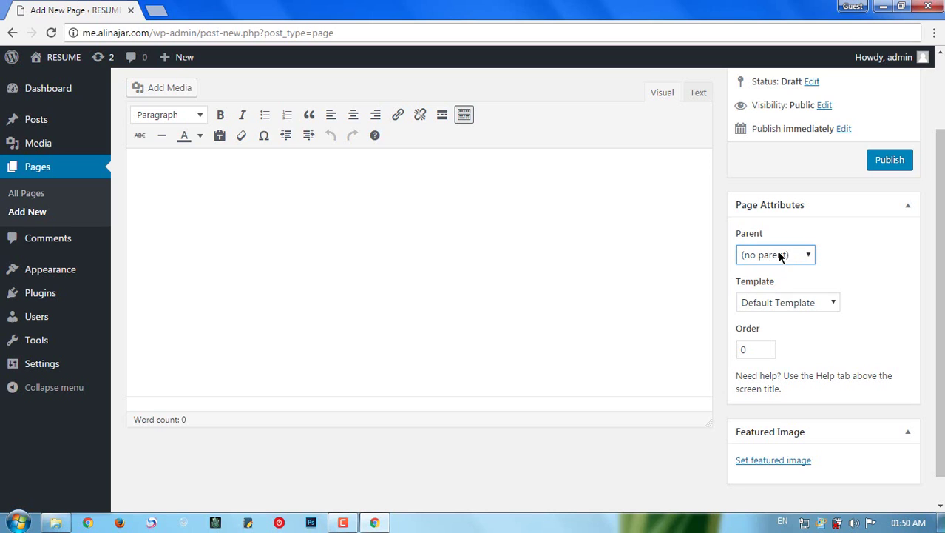
left_click(788, 305)
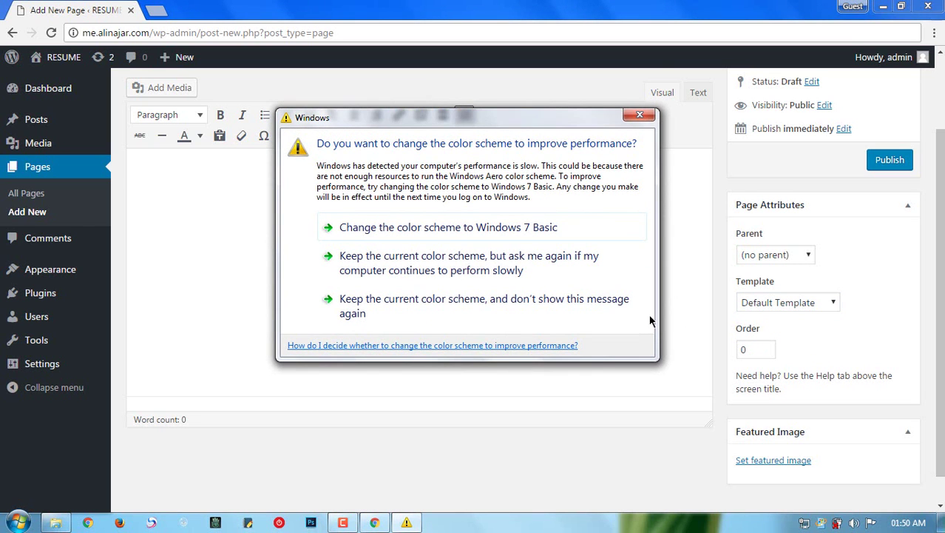
left_click(563, 299)
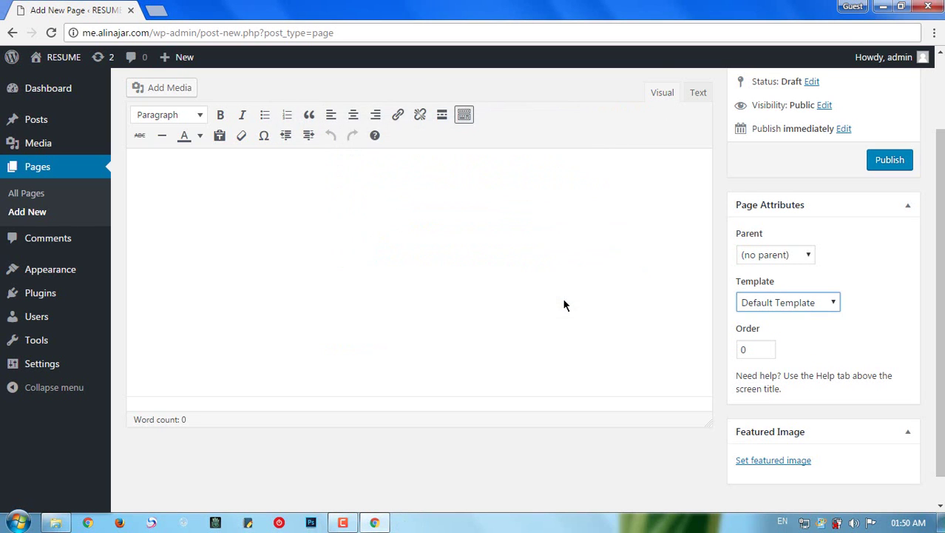
left_click(756, 351)
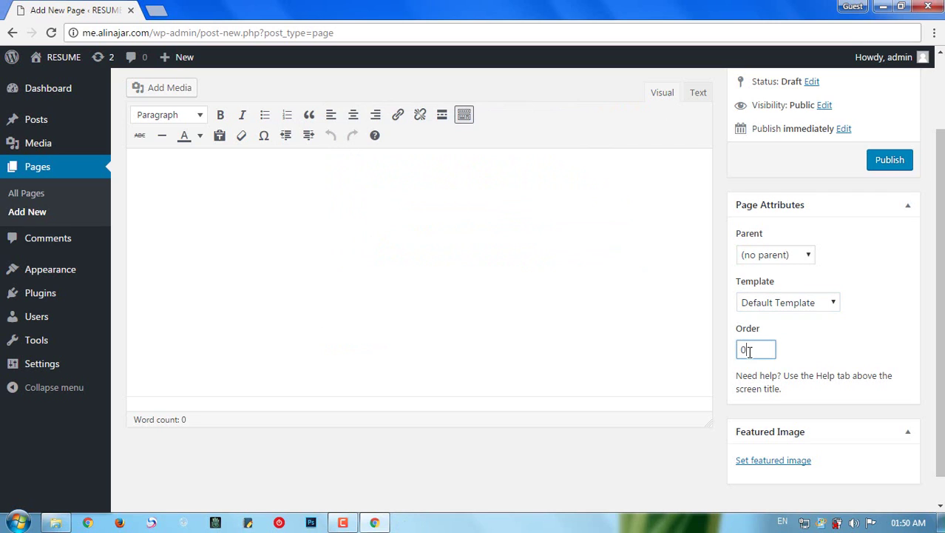
left_click_drag(744, 351, 731, 358)
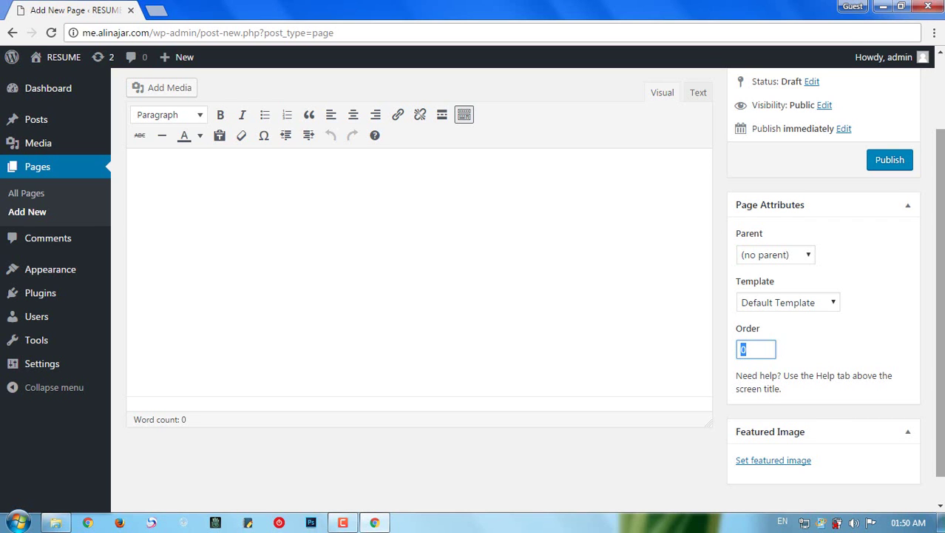
scroll(612, 207, "up", 2)
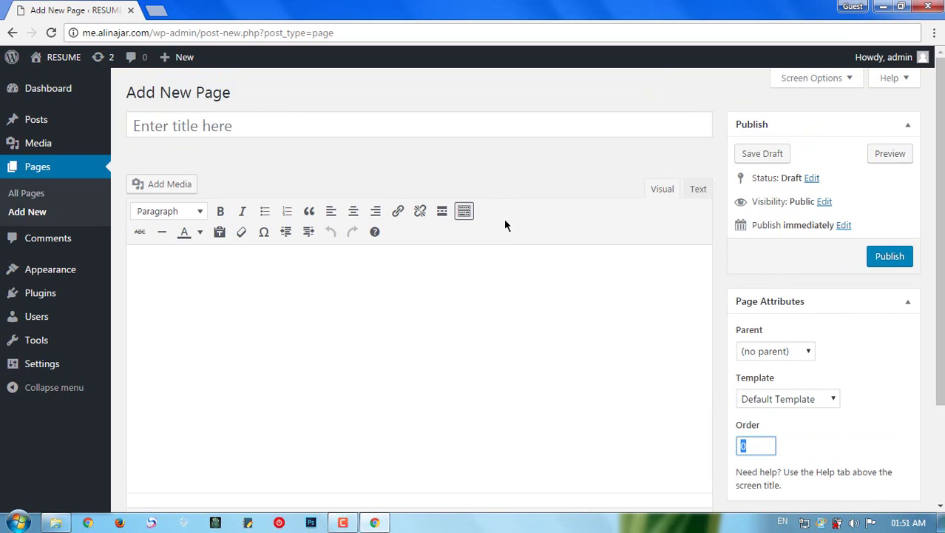
Open the live RESUME site in a new browser tab and view its CONTACT ME page.
mouse_move(63, 57)
right_click(62, 82)
left_click(117, 89)
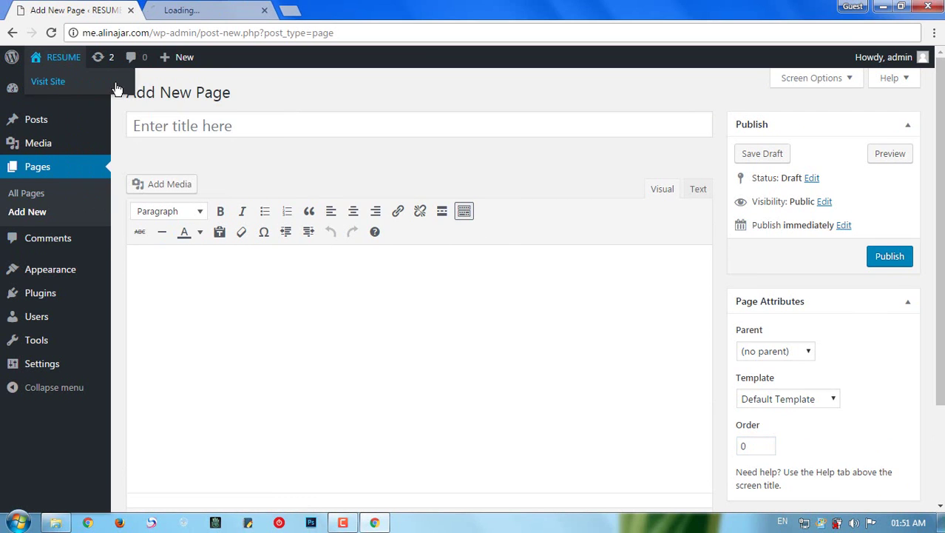
left_click(231, 10)
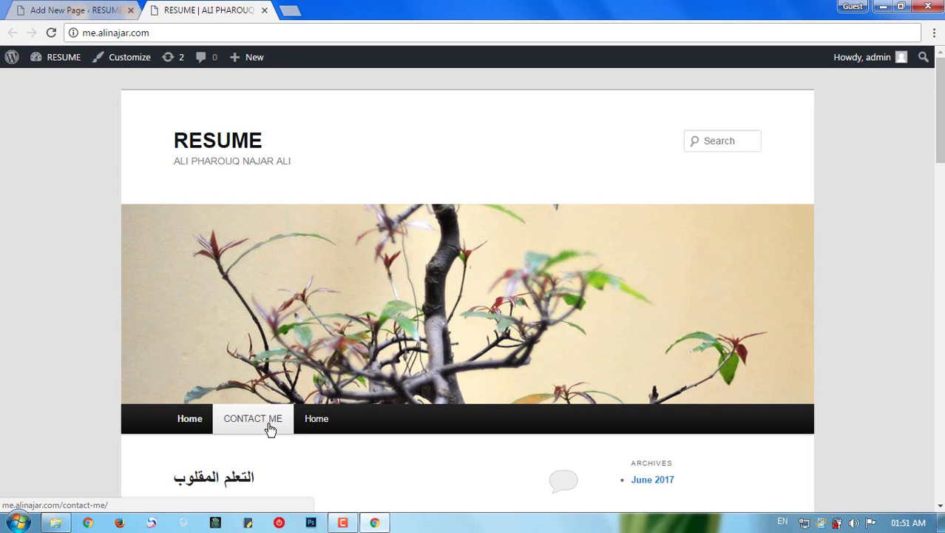
left_click(270, 426)
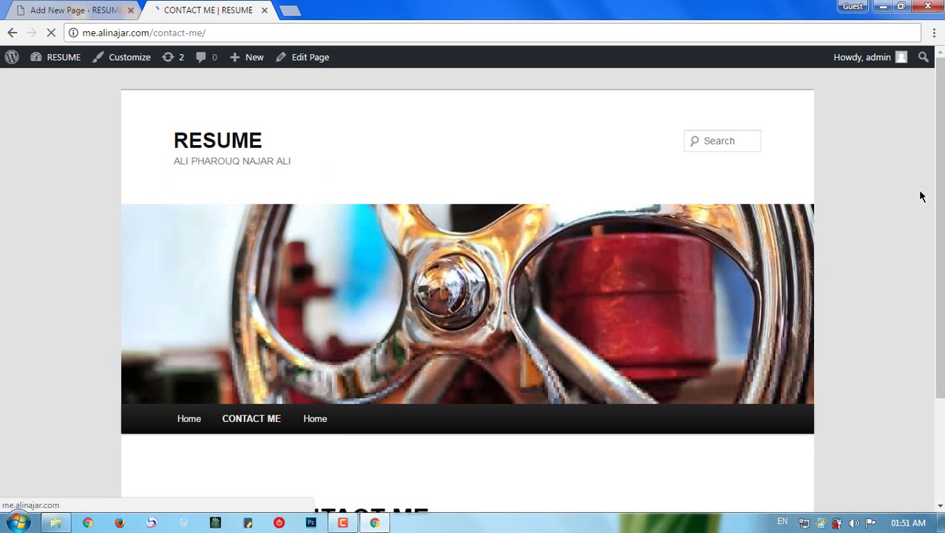
left_click_drag(940, 227, 941, 329)
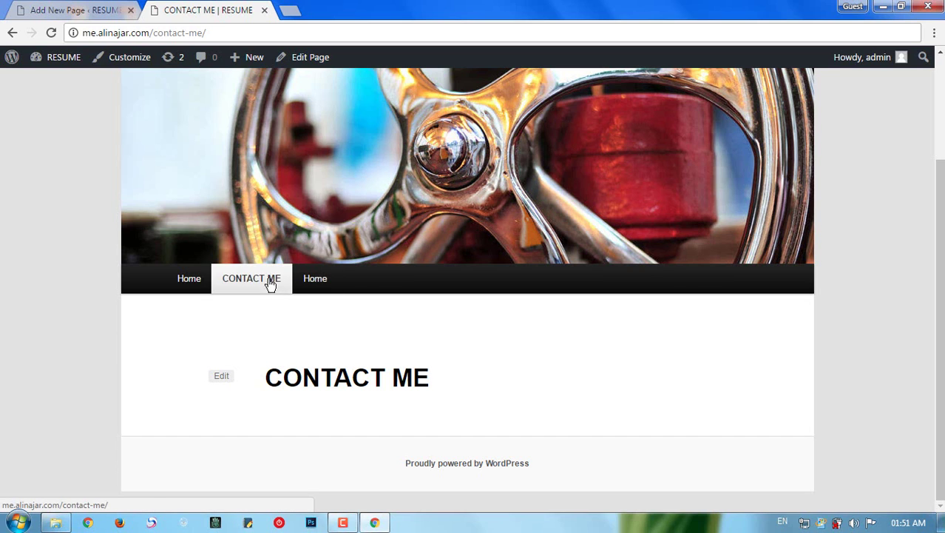
Title the new page "test", set its parent to CONTACT ME and publish it.
left_click(109, 12)
left_click(204, 121)
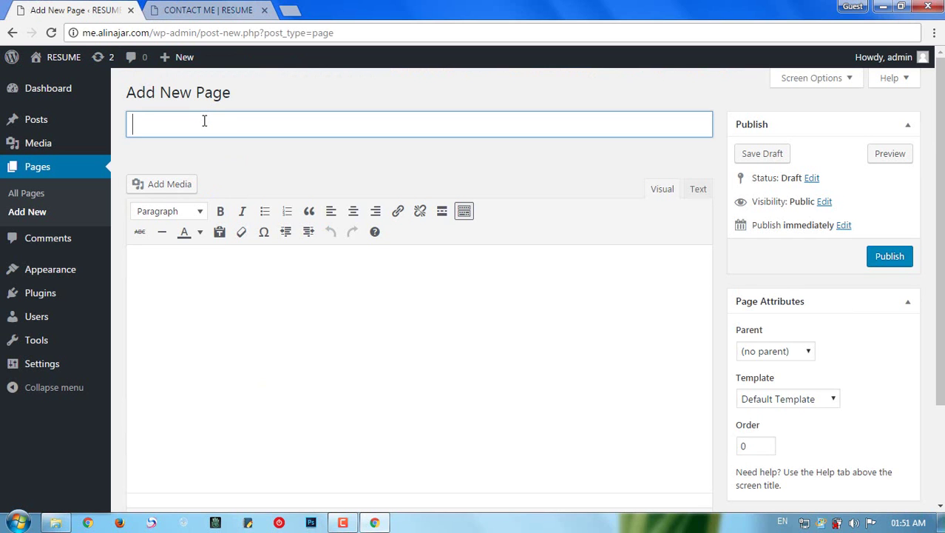
type("te")
type("st")
left_click(773, 352)
left_click(772, 382)
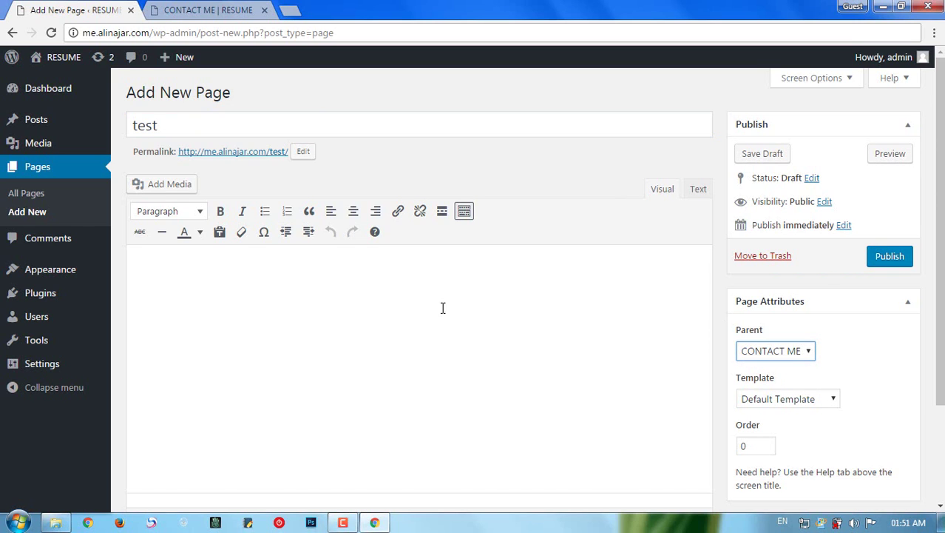
left_click(897, 262)
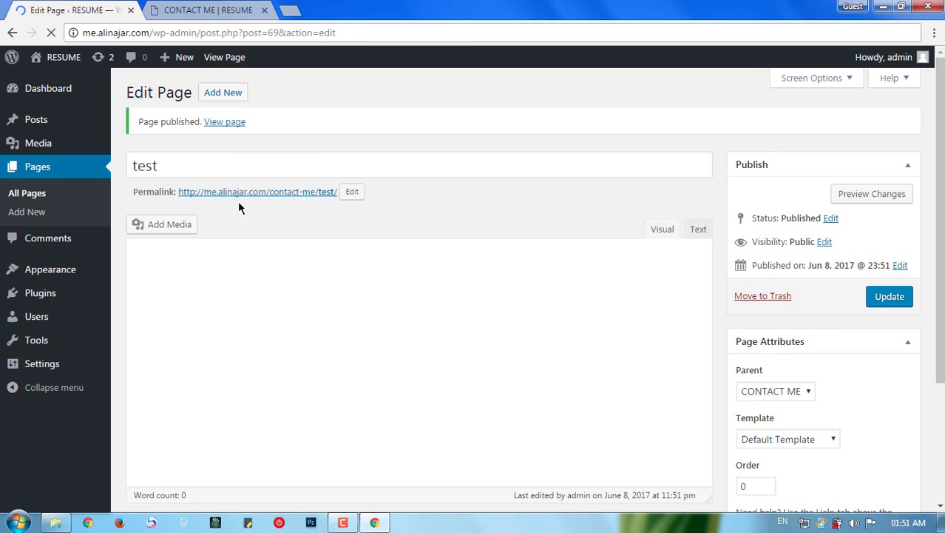
Reload the live CONTACT ME page, check its navigation item for the test subpage, and return to the page editor.
left_click(197, 8)
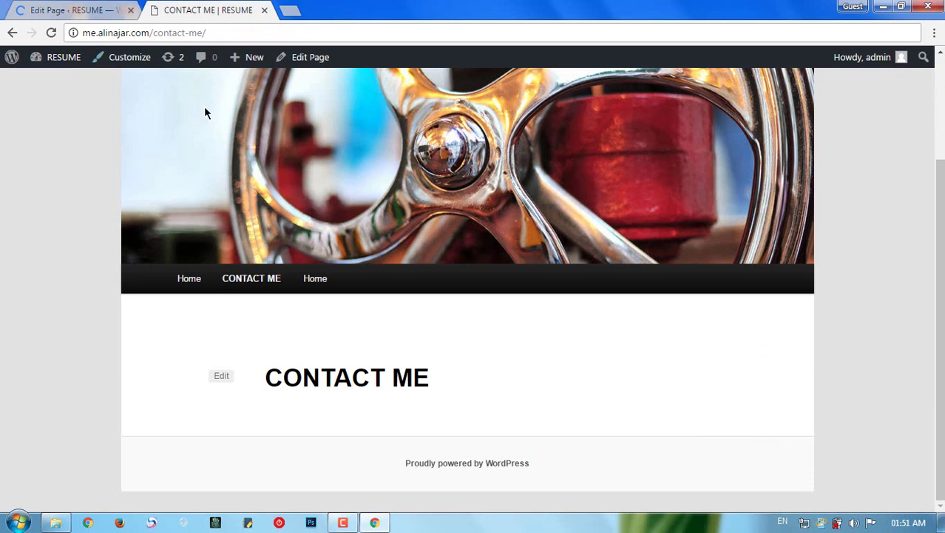
right_click(91, 250)
left_click(128, 290)
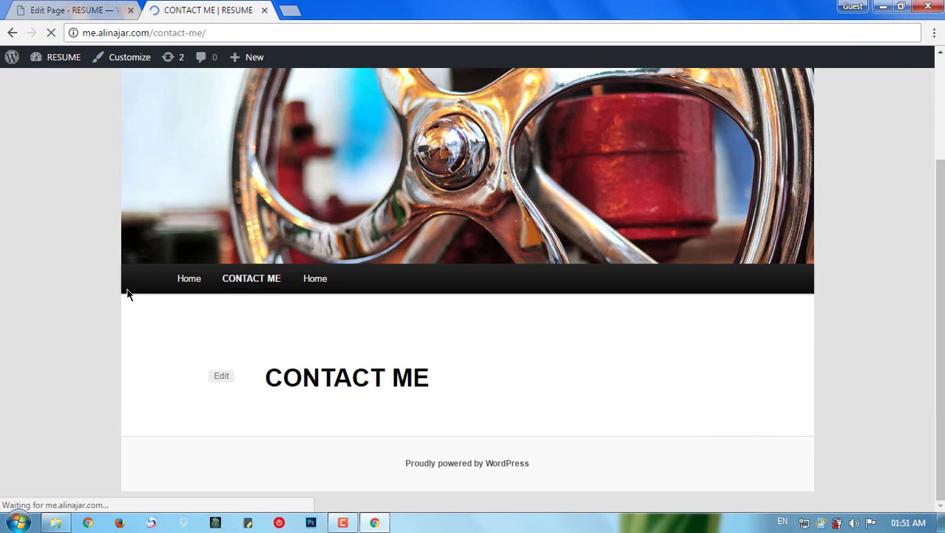
mouse_move(243, 287)
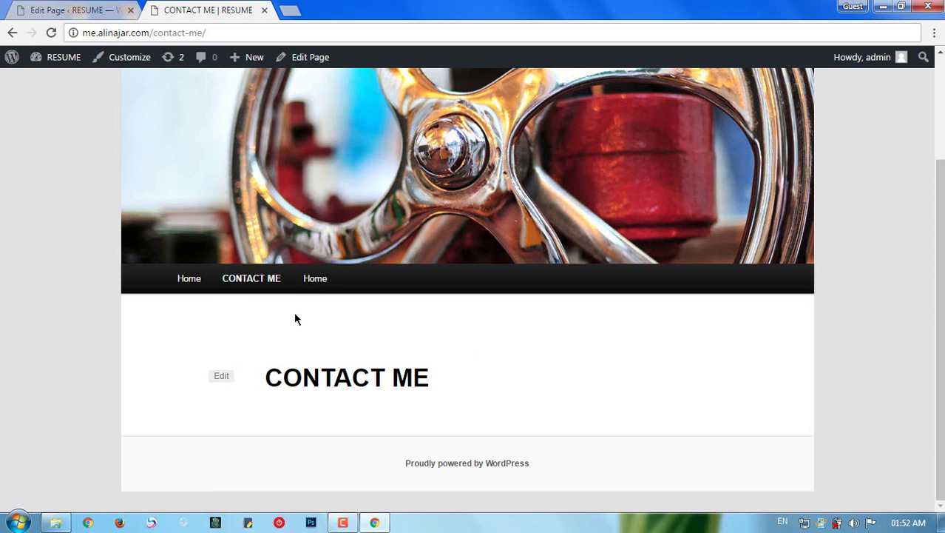
left_click(88, 14)
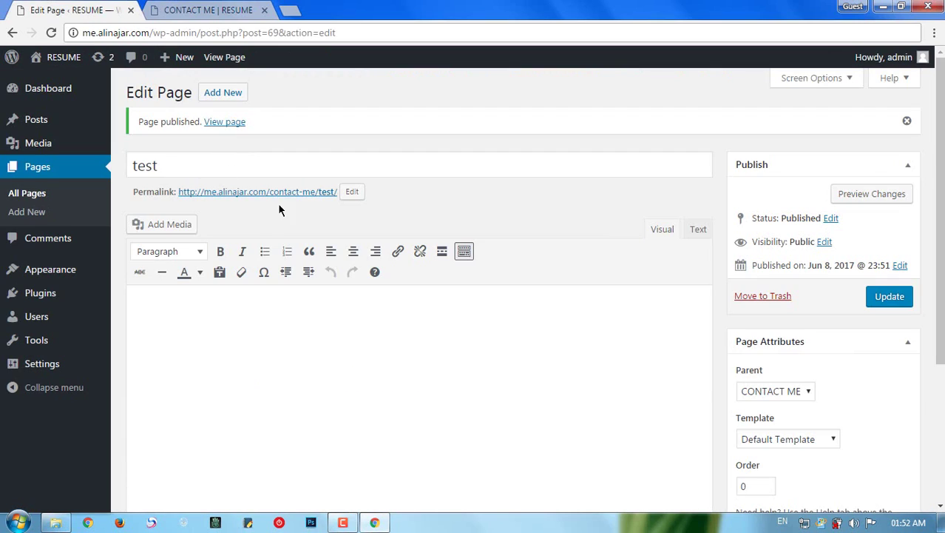